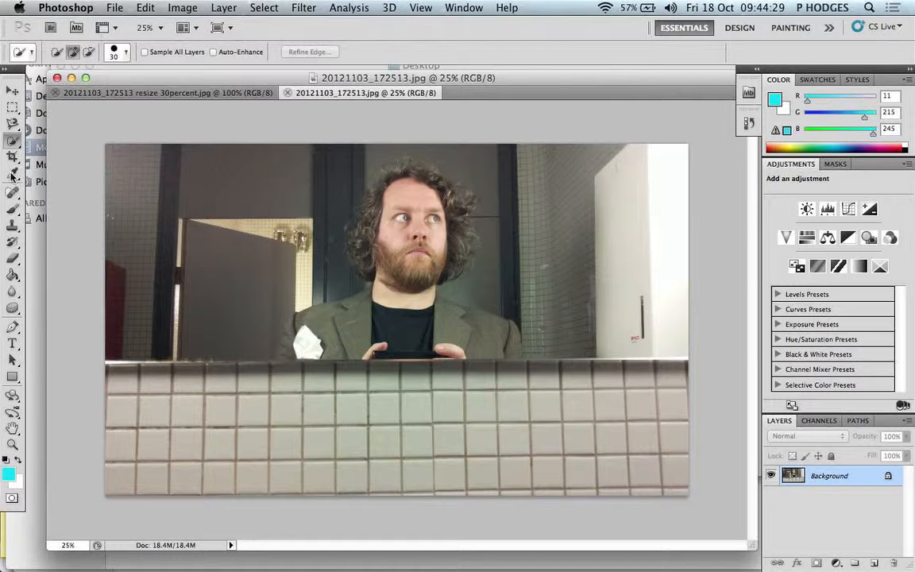
# Draw a crop frame with the Crop tool around most of the photo, leaving out a strip along its outer edges
pyautogui.click(11, 158)
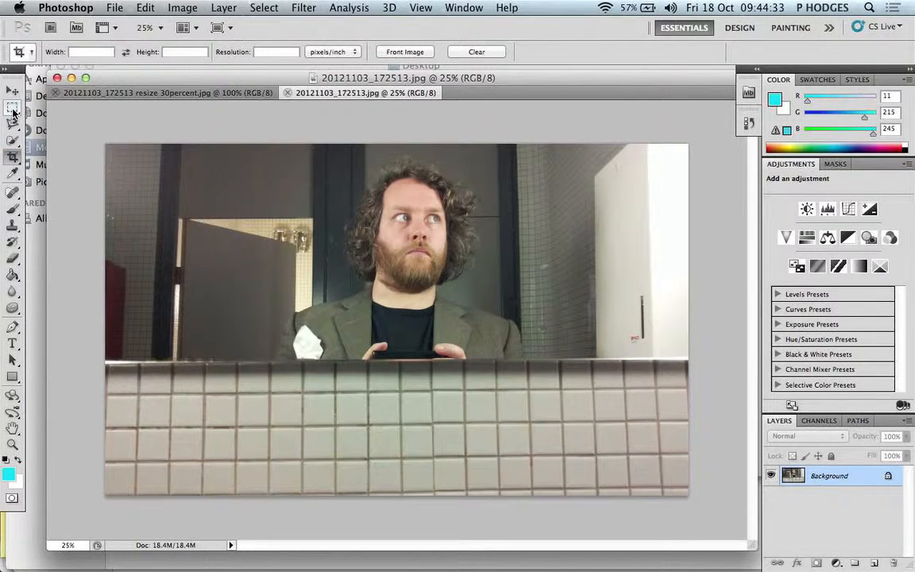
pyautogui.click(12, 111)
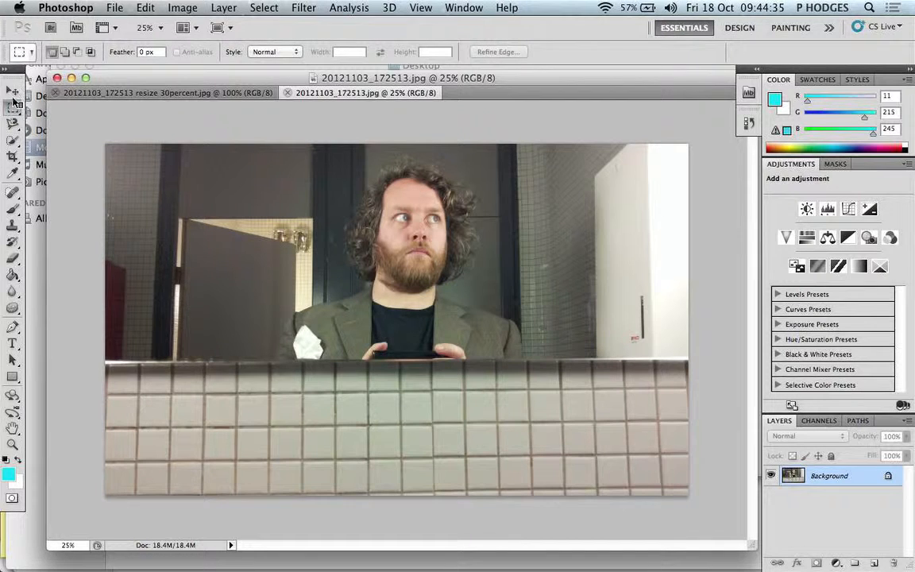
pyautogui.click(12, 157)
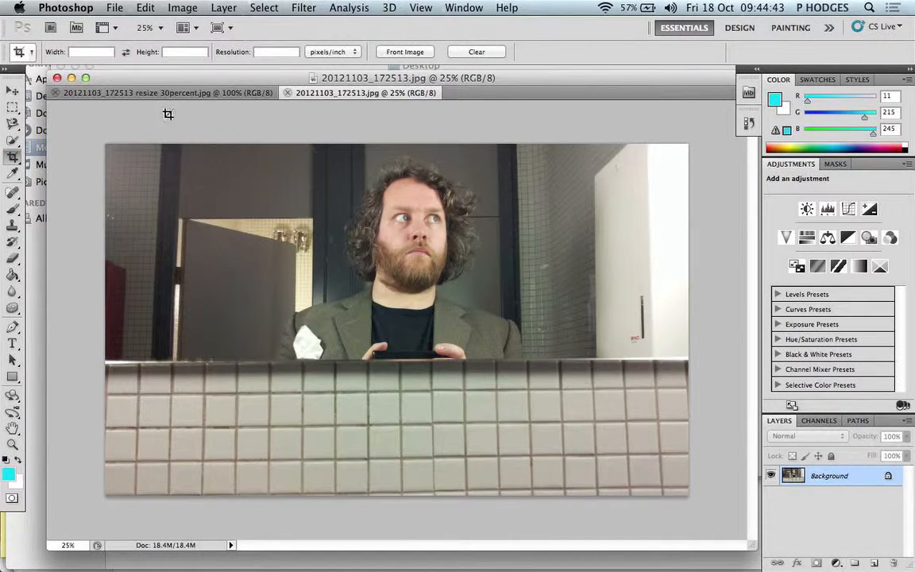
pyautogui.moveTo(174, 68); pyautogui.dragTo(165, 53)
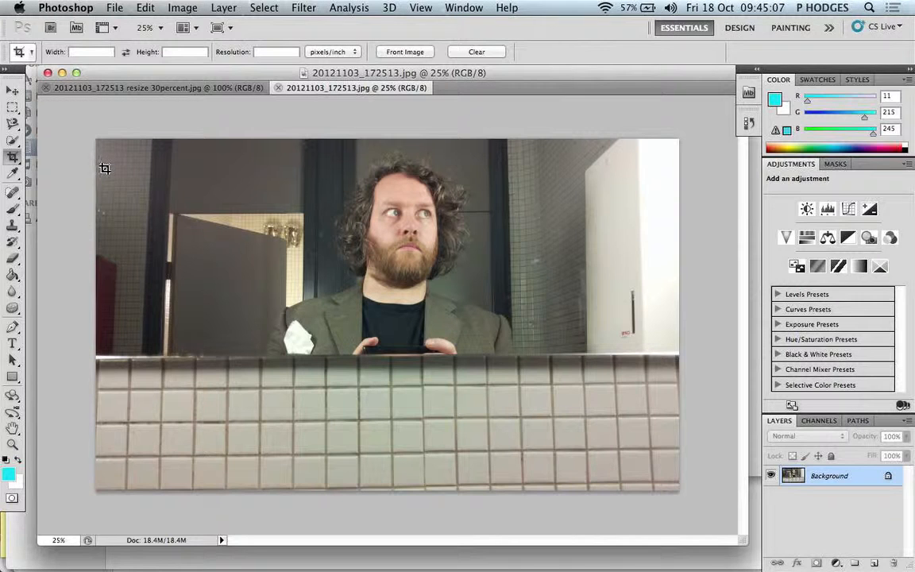
pyautogui.moveTo(104, 168); pyautogui.dragTo(673, 477)
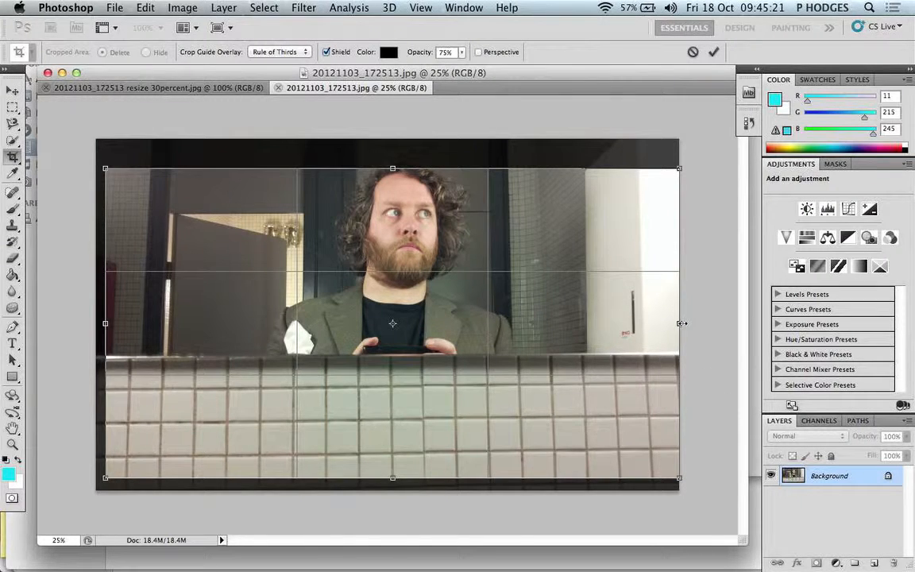
# Pull the crop frame's left, right and bottom edges slightly inward, raise its top edge above the man's hair, and apply the crop
pyautogui.moveTo(107, 323); pyautogui.dragTo(125, 323)
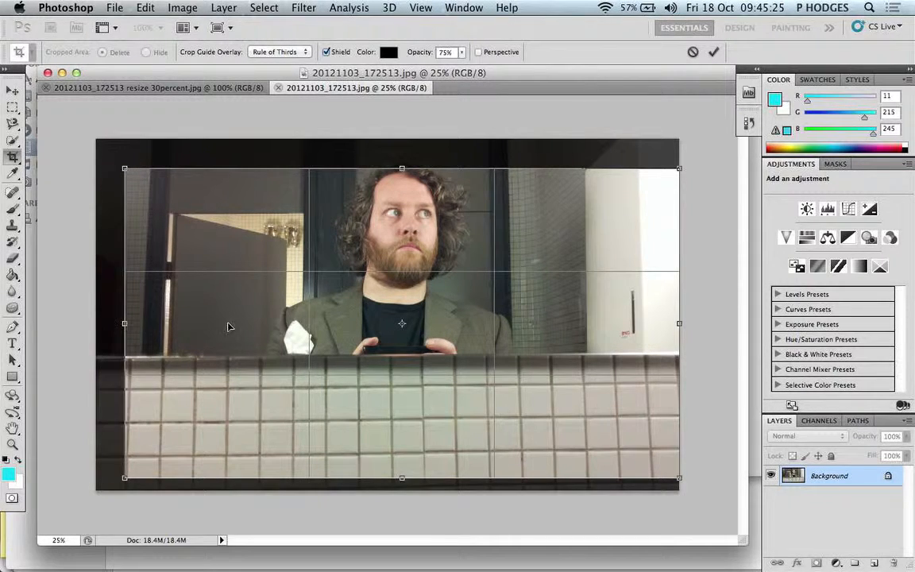
pyautogui.moveTo(673, 323); pyautogui.dragTo(657, 324)
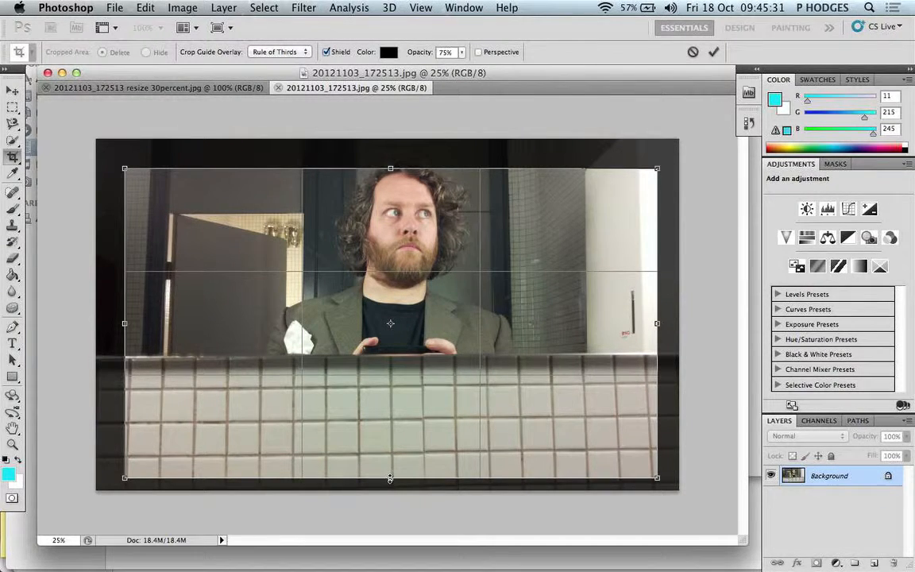
pyautogui.moveTo(390, 477)
pyautogui.mouseDown()
pyautogui.moveTo(390, 489)
pyautogui.moveTo(390, 461)
pyautogui.mouseUp()
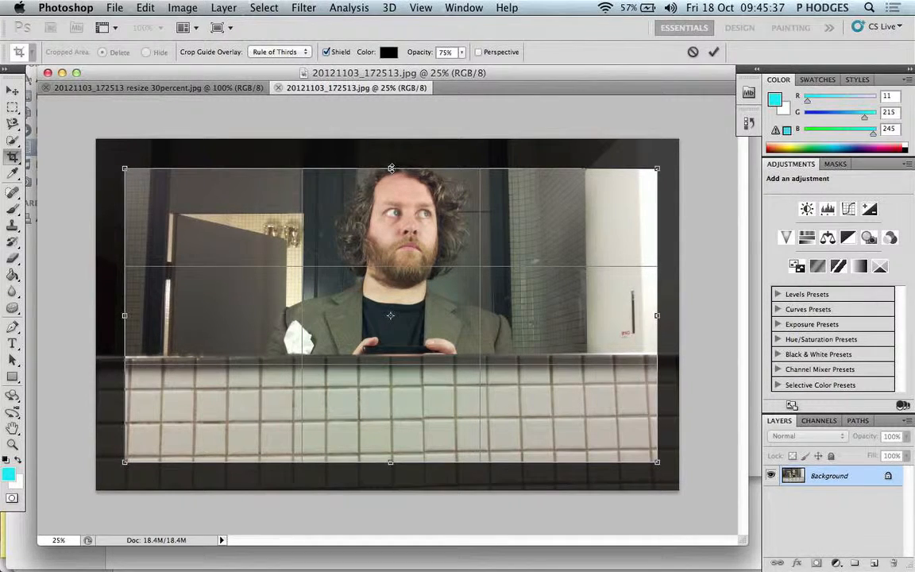
pyautogui.moveTo(391, 169); pyautogui.dragTo(390, 155)
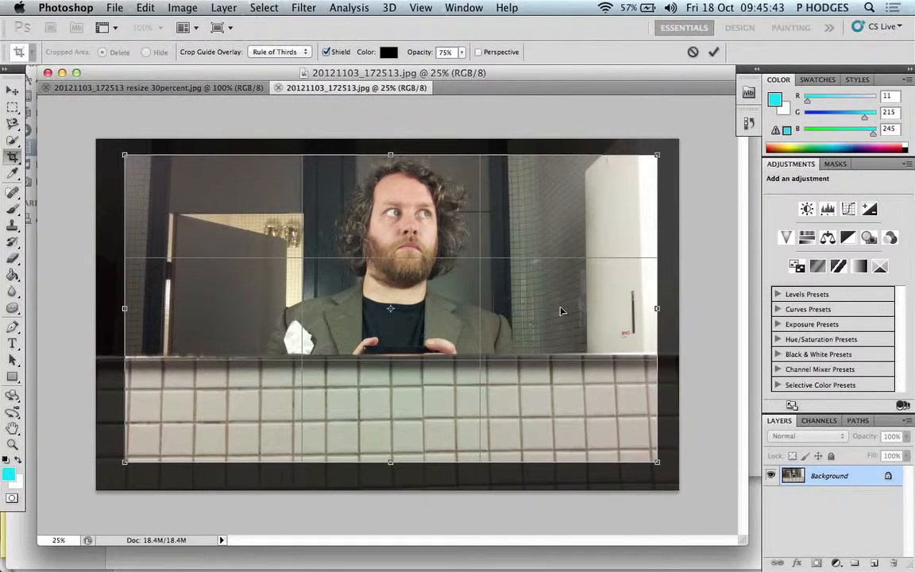
pyautogui.press('Return')
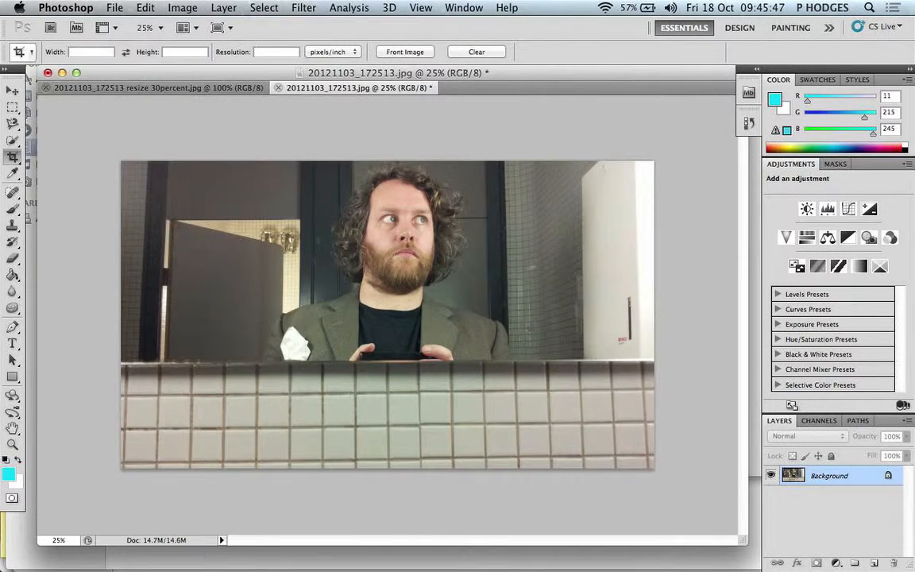
# Save the cropped photo to the Desktop as the JPEG "20121103_172513crop 1.jpg" with quality 8 (High), Baseline Optimized
pyautogui.click(114, 7)
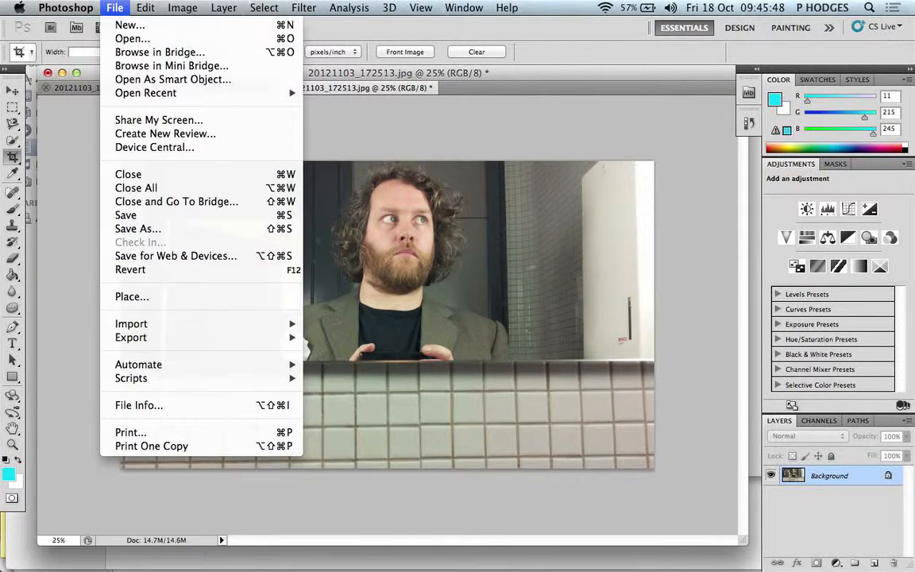
pyautogui.click(270, 229)
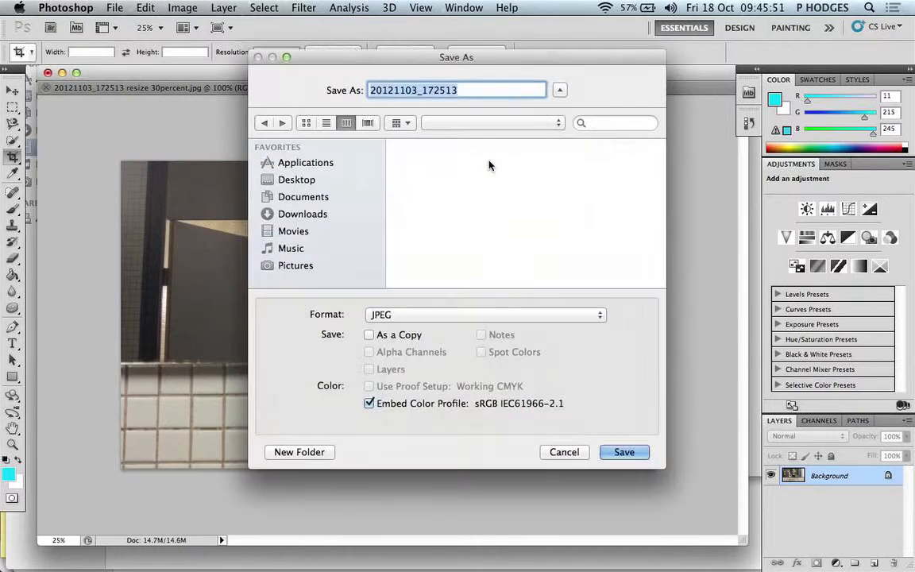
pyautogui.click(456, 90)
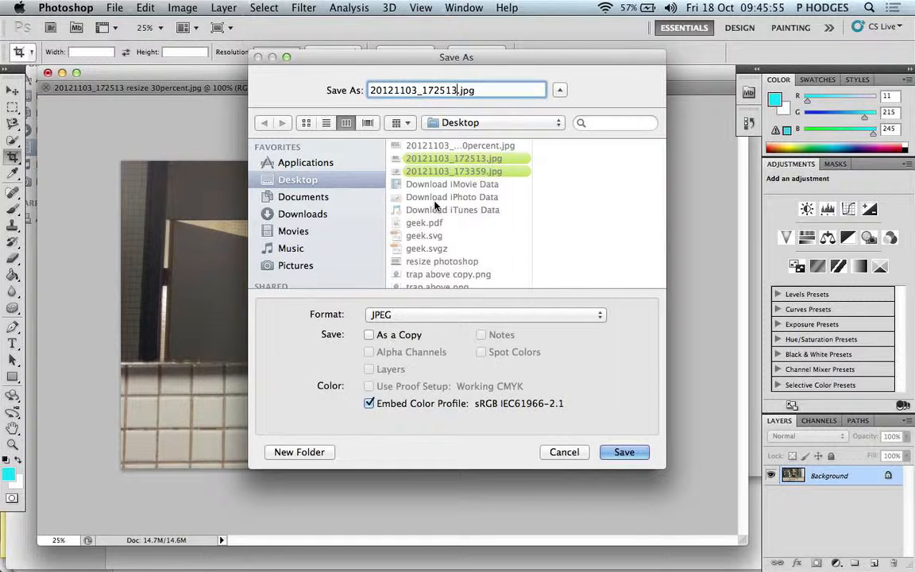
pyautogui.write('crop 1')
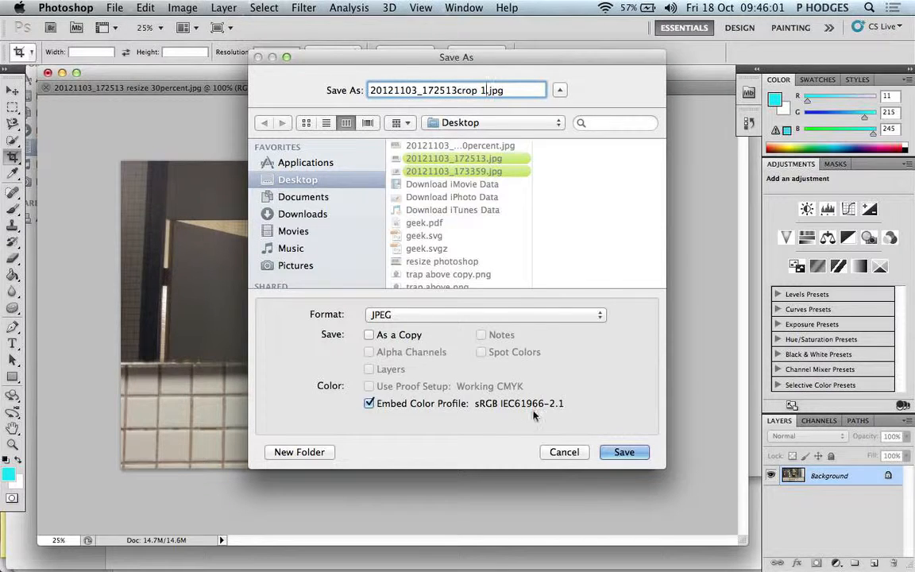
pyautogui.click(632, 451)
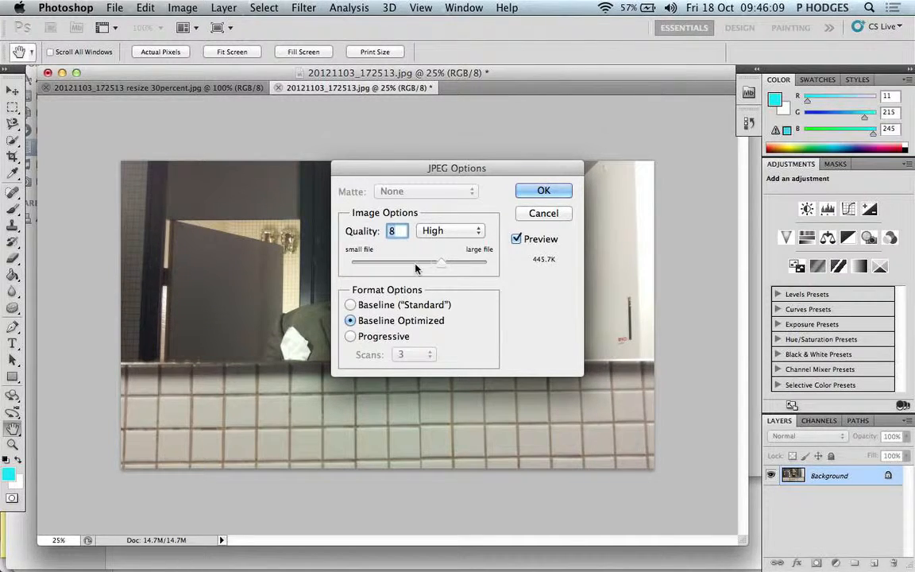
pyautogui.click(543, 192)
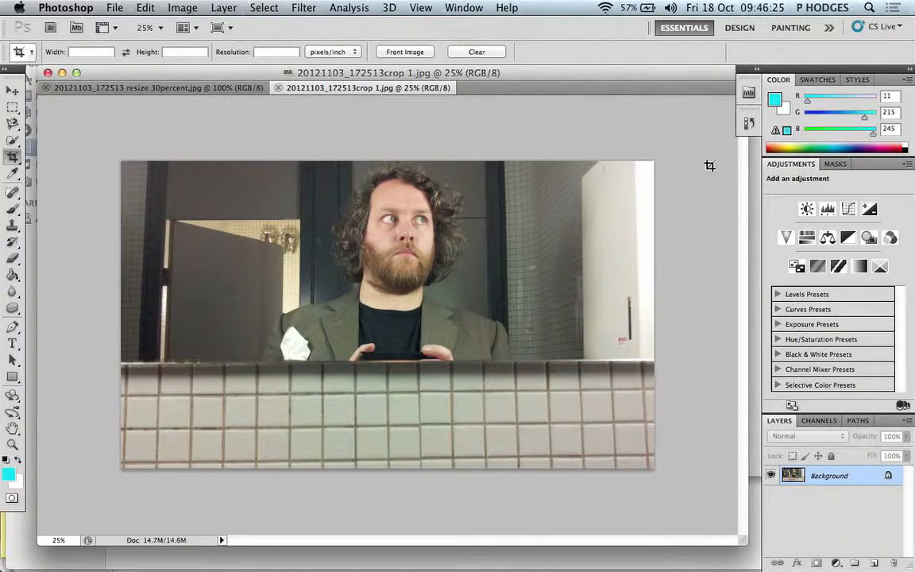
# Return the photo to its uncropped Open state through the document's history
pyautogui.click(748, 127)
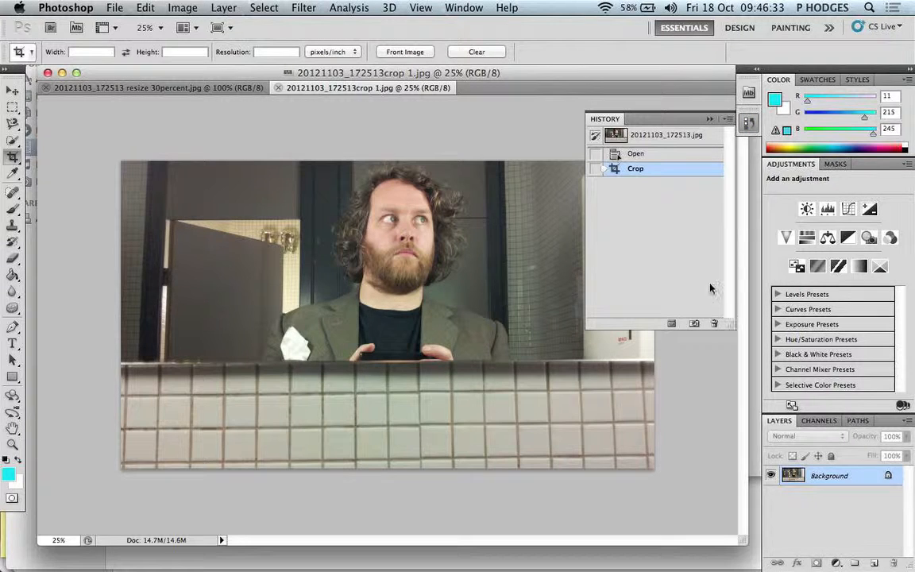
pyautogui.click(669, 155)
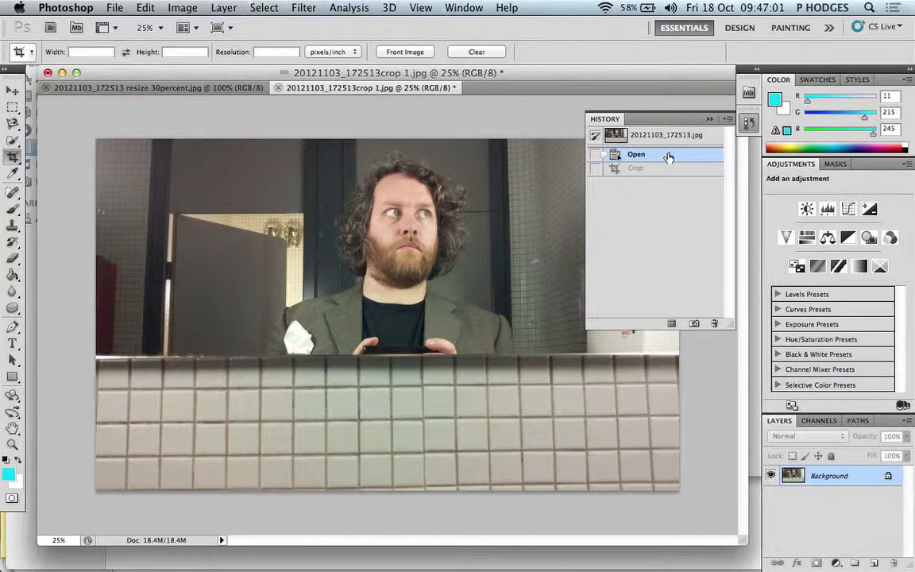
pyautogui.click(664, 140)
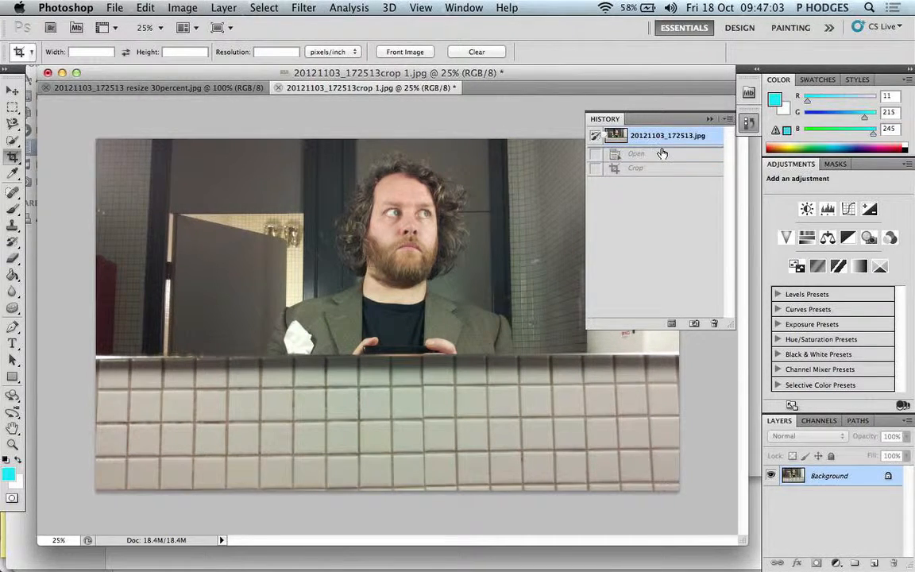
pyautogui.click(663, 154)
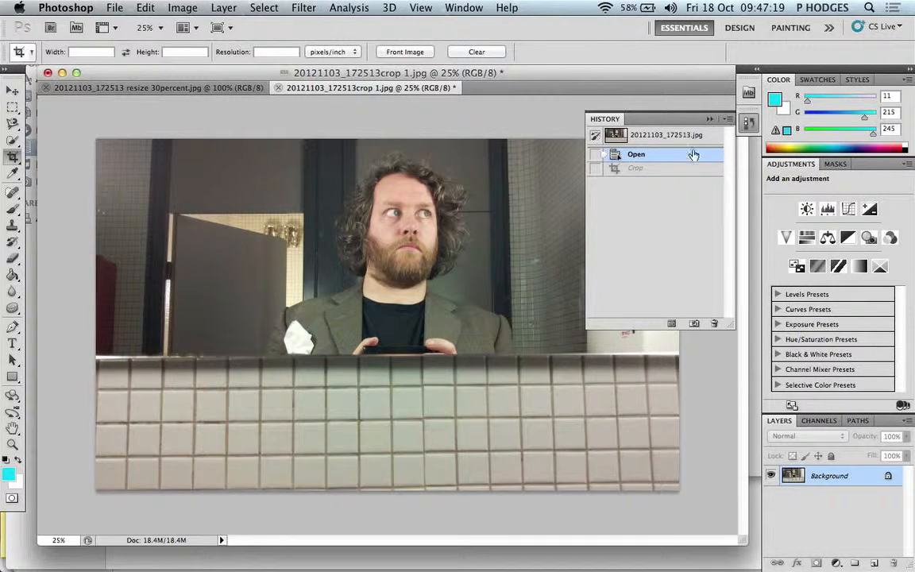
pyautogui.click(711, 119)
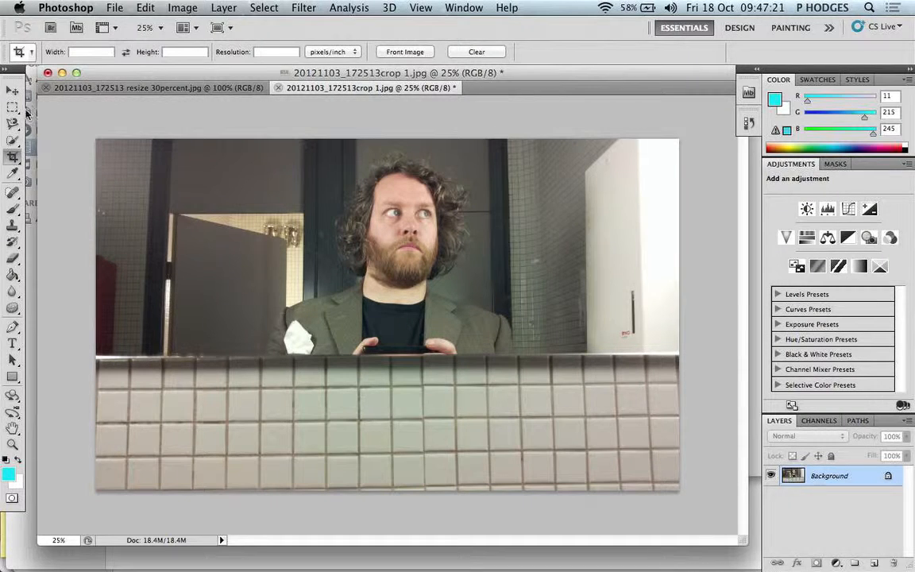
# Draw a rectangular marquee just inside the photo's edges, shift the selection slightly to reposition it, and deselect it
pyautogui.click(11, 108)
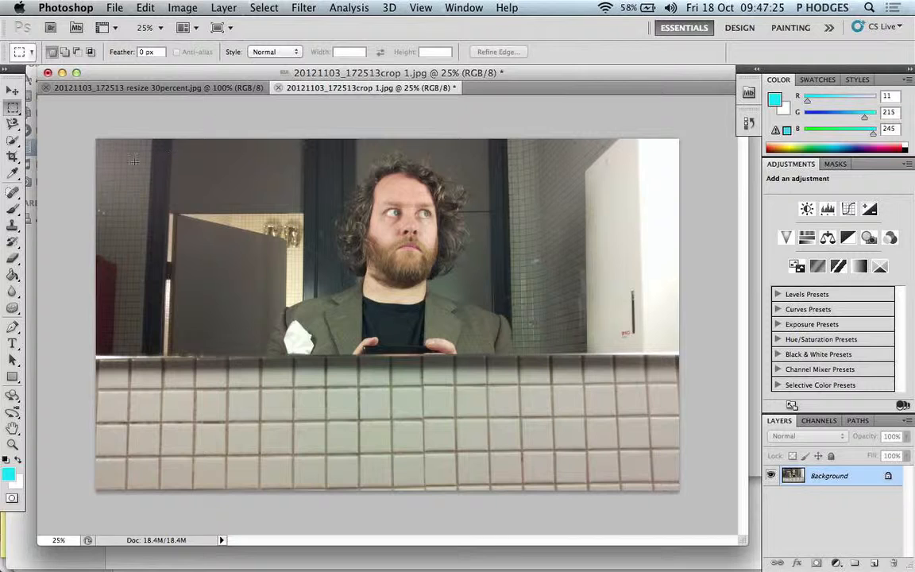
pyautogui.moveTo(133, 161); pyautogui.dragTo(662, 476)
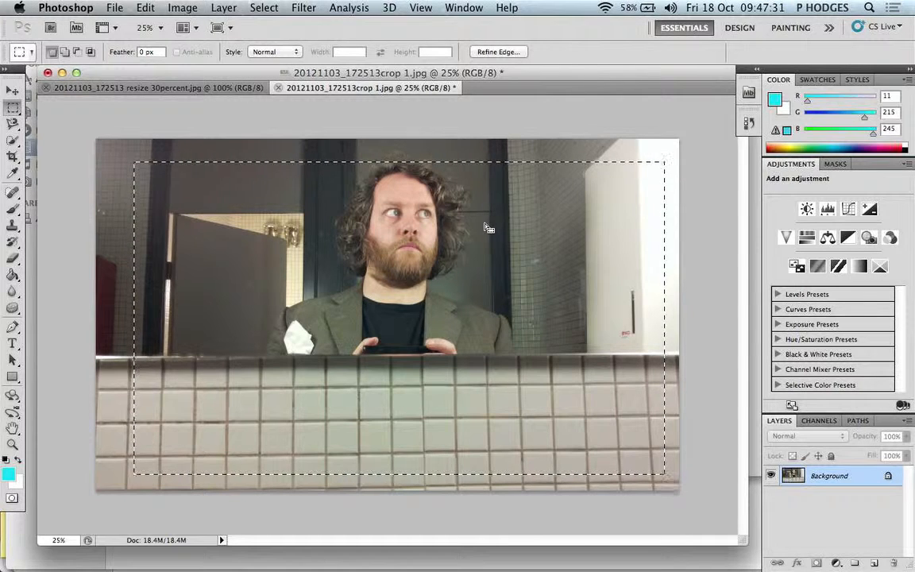
pyautogui.moveTo(488, 228); pyautogui.dragTo(481, 220)
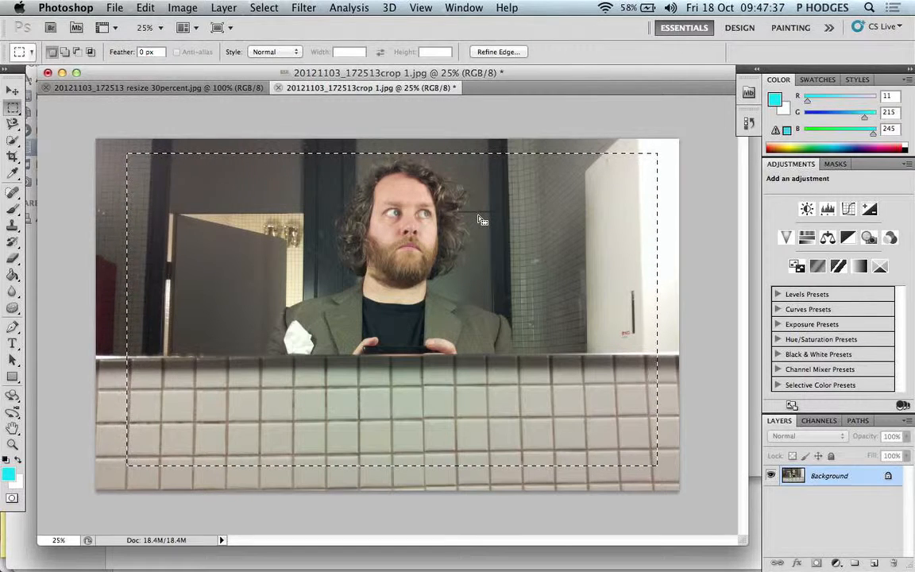
pyautogui.moveTo(476, 219)
pyautogui.mouseDown()
pyautogui.moveTo(475, 231)
pyautogui.moveTo(468, 219)
pyautogui.moveTo(479, 217)
pyautogui.mouseUp()
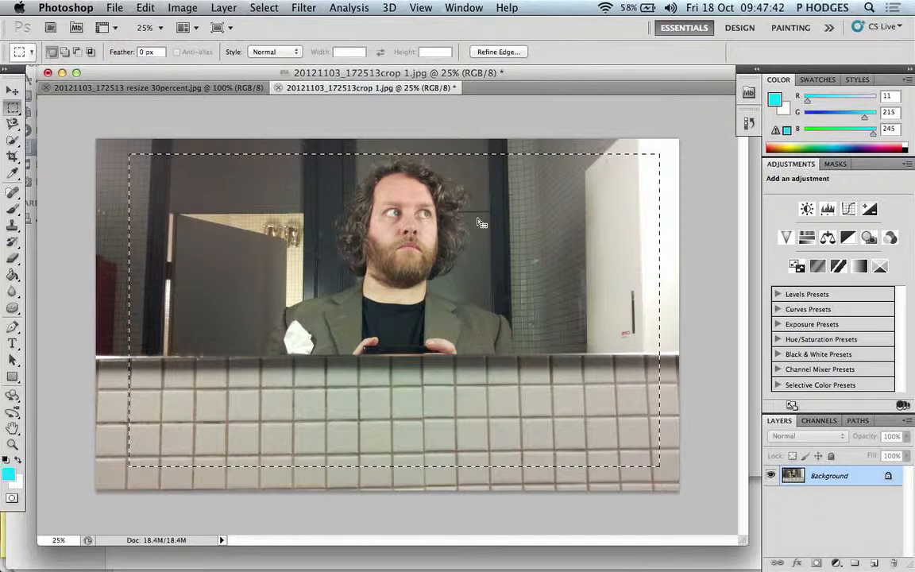
pyautogui.click(117, 157)
# Select the photo's central area with a rectangular marquee, crop the image to that selection, and deselect
pyautogui.moveTo(147, 158); pyautogui.dragTo(643, 475)
pyautogui.moveTo(643, 474); pyautogui.dragTo(643, 474)
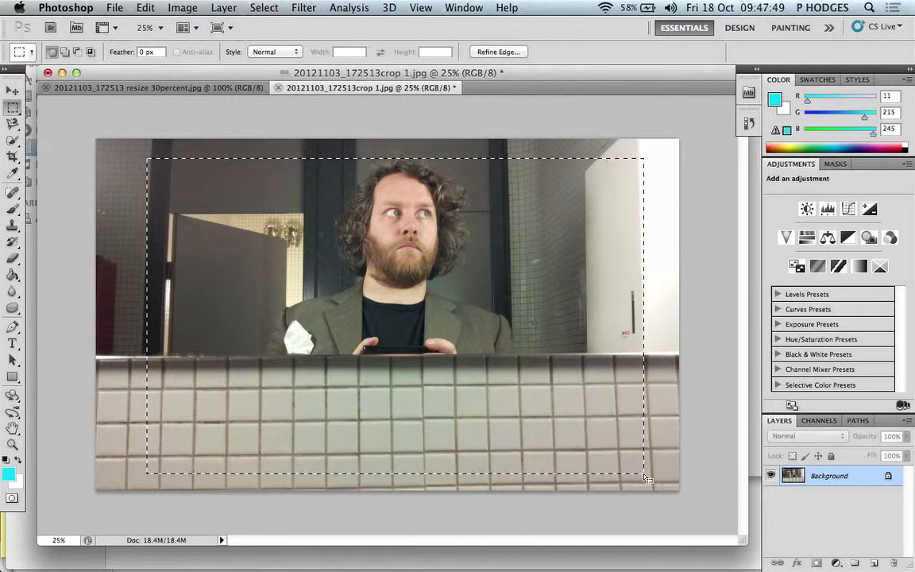
pyautogui.click(186, 10)
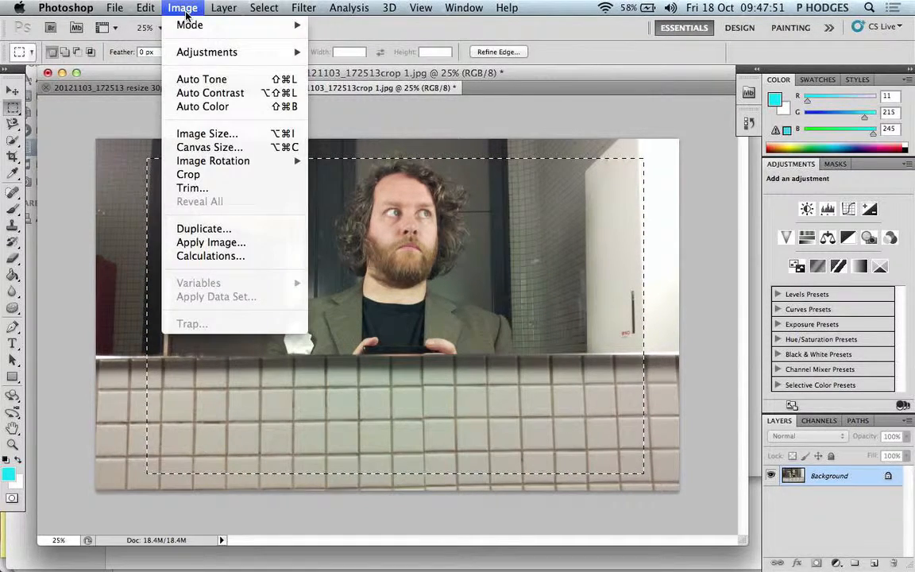
pyautogui.click(226, 174)
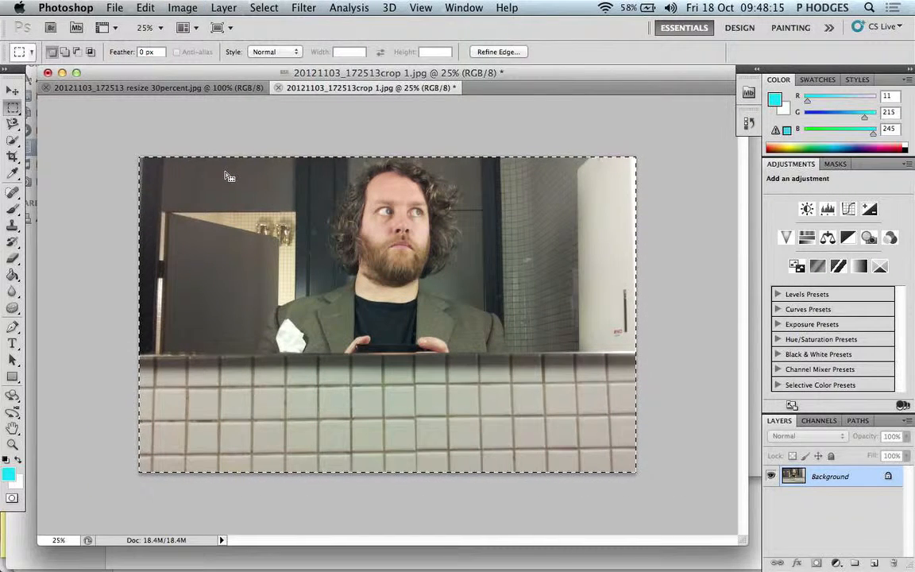
pyautogui.click(253, 139)
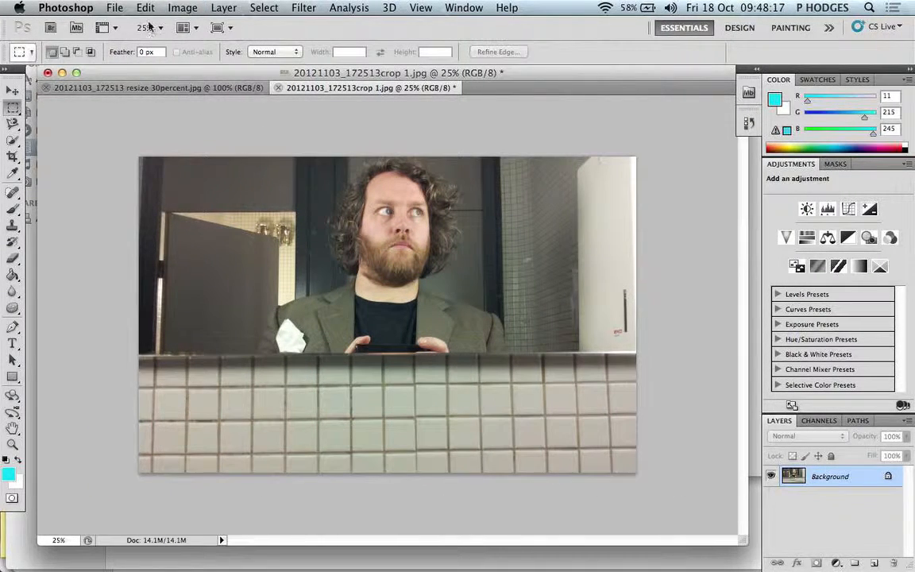
# Save the marquee-cropped photo to the Desktop as the JPEG "20121103_172513crop 2.jpg" with quality 8 (High), Baseline Optimized
pyautogui.click(115, 7)
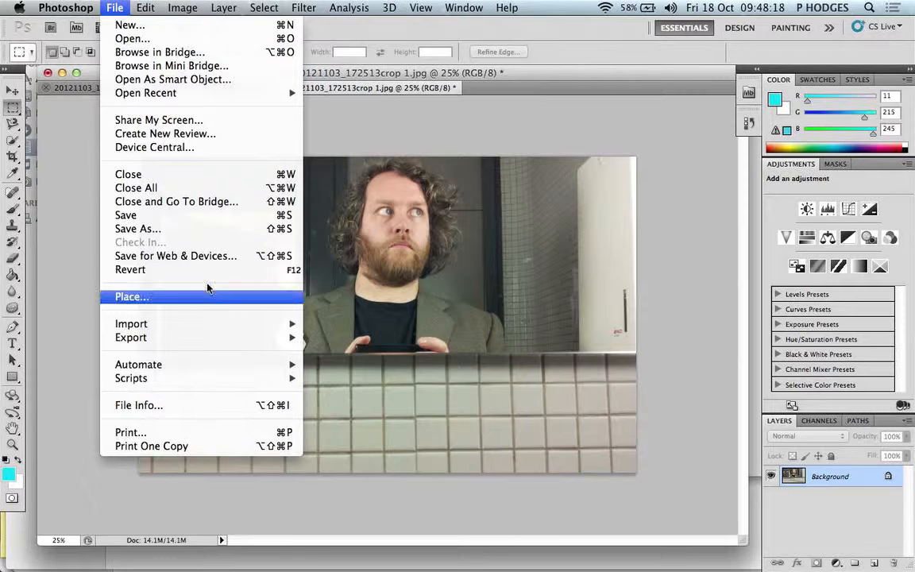
pyautogui.click(205, 231)
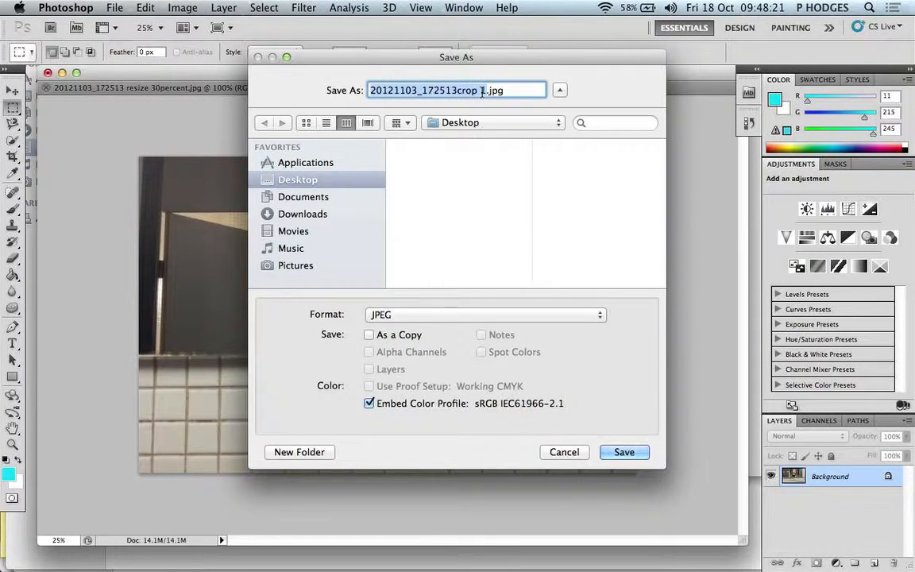
pyautogui.click(482, 91)
pyautogui.press('BackSpace')
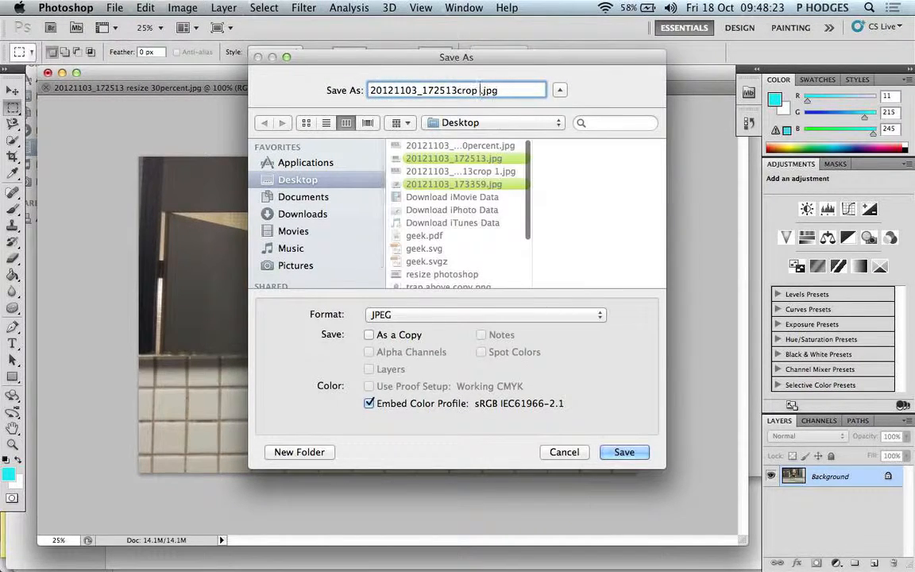
pyautogui.write('2')
pyautogui.press('Return')
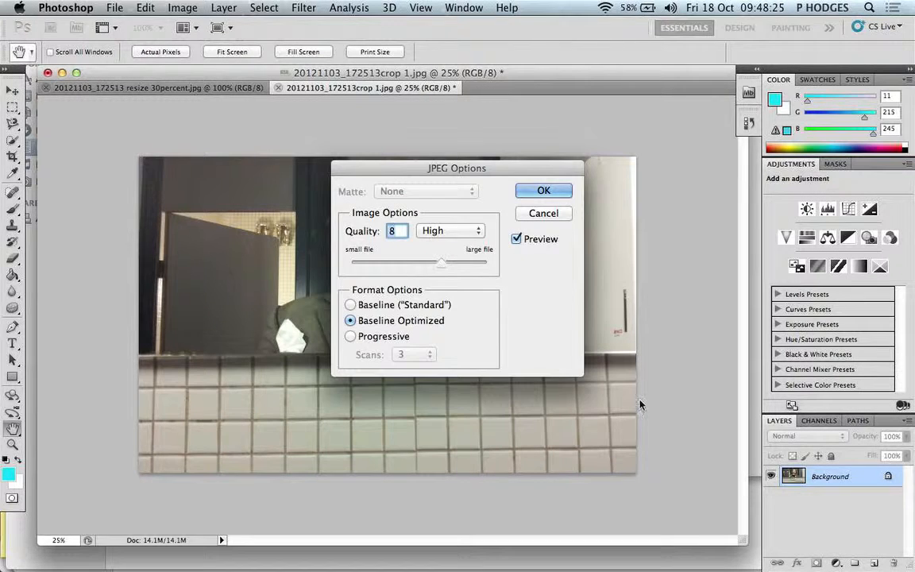
pyautogui.click(545, 191)
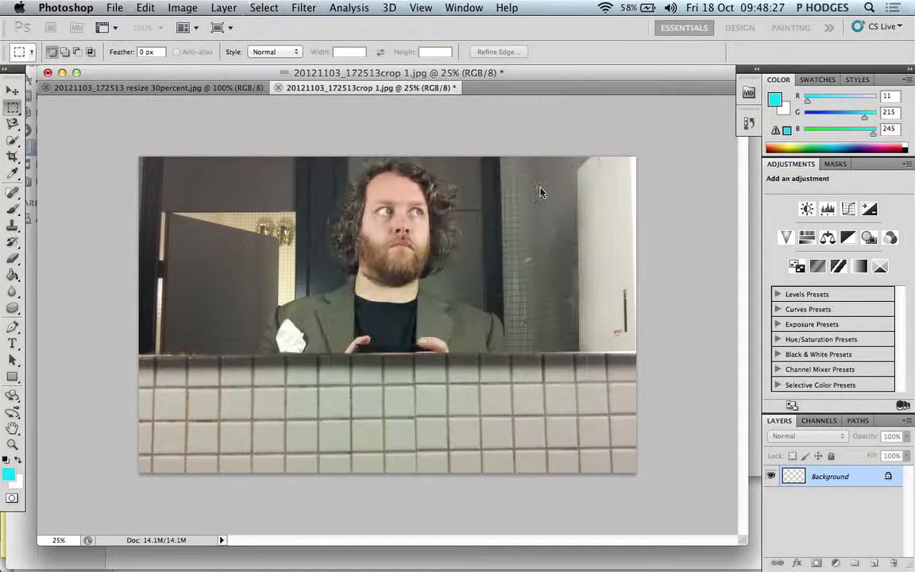
# Restore the original full-size photo from the 20121103_172513.jpg snapshot in the document's history
pyautogui.click(749, 124)
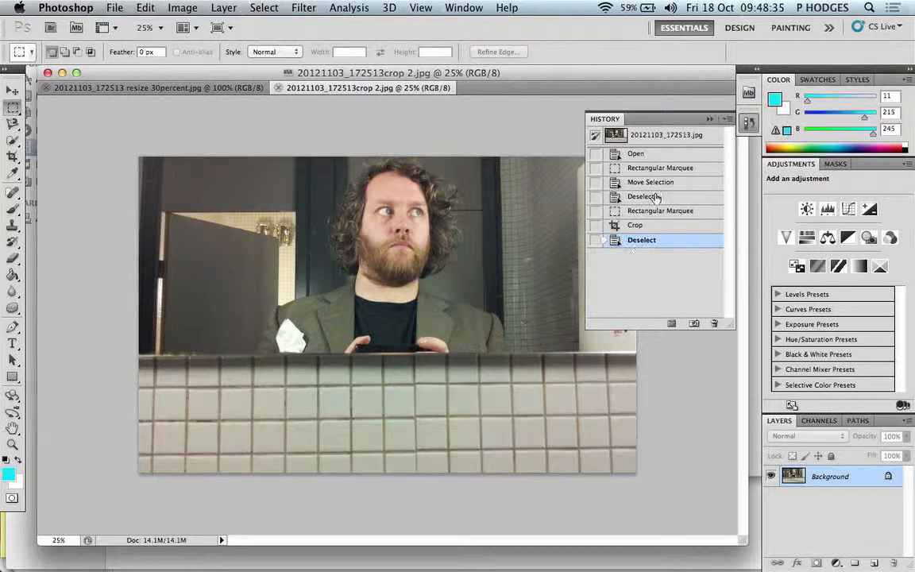
pyautogui.click(676, 141)
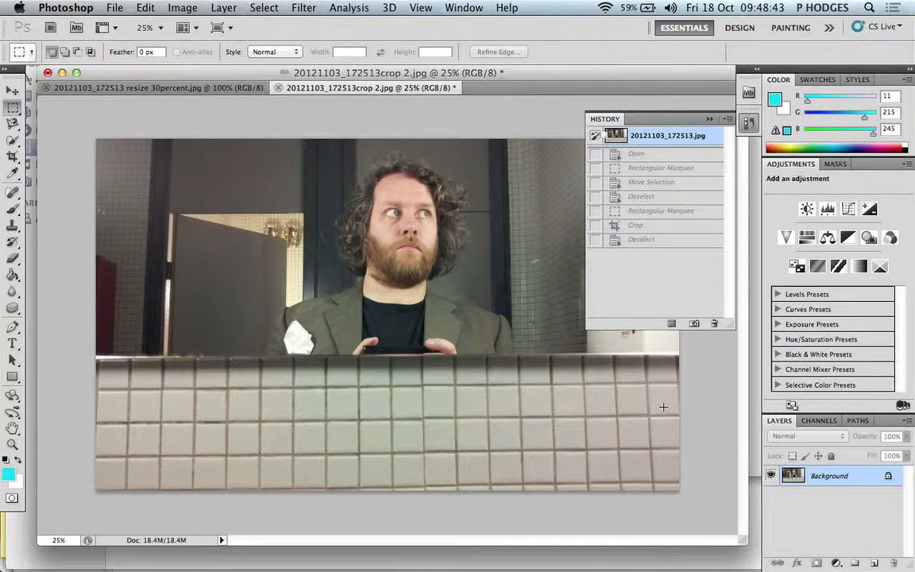